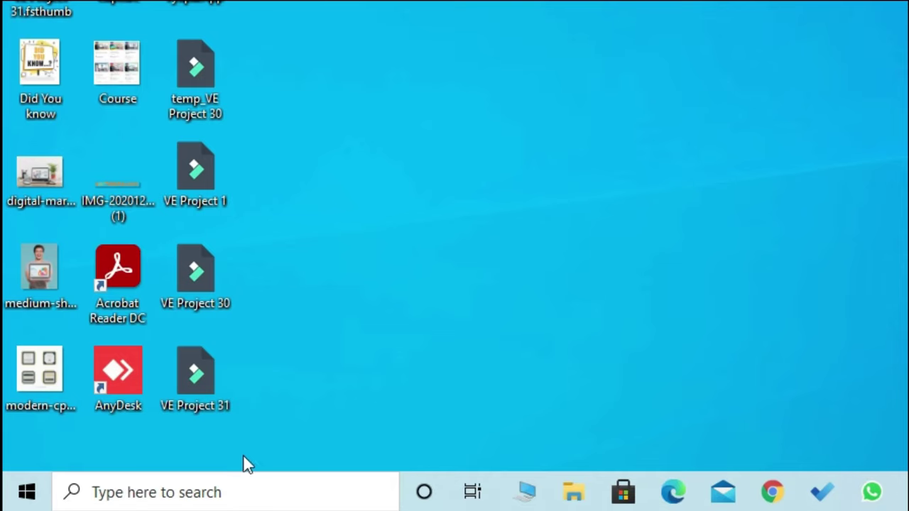
Step: Find the Windows mouse settings by searching for "MOUSE" and open the additional mouse options
left_click(142, 493)
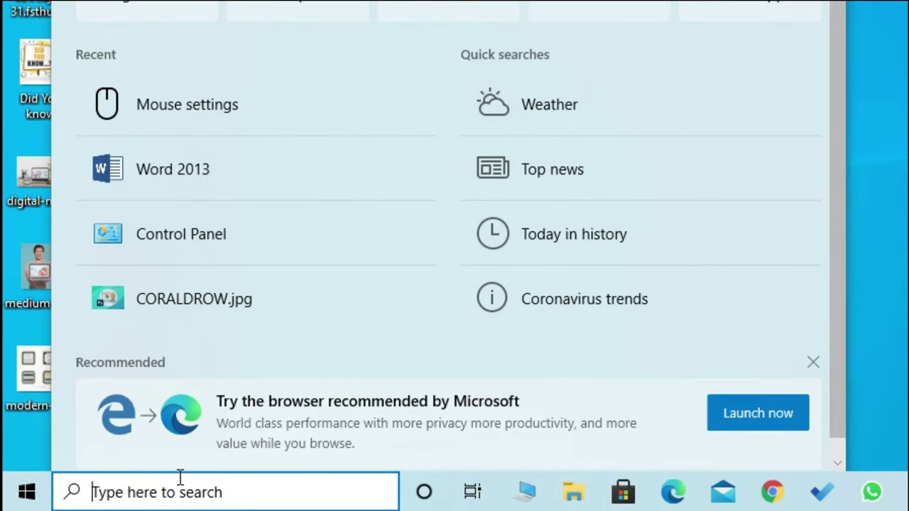
type("MOUSE")
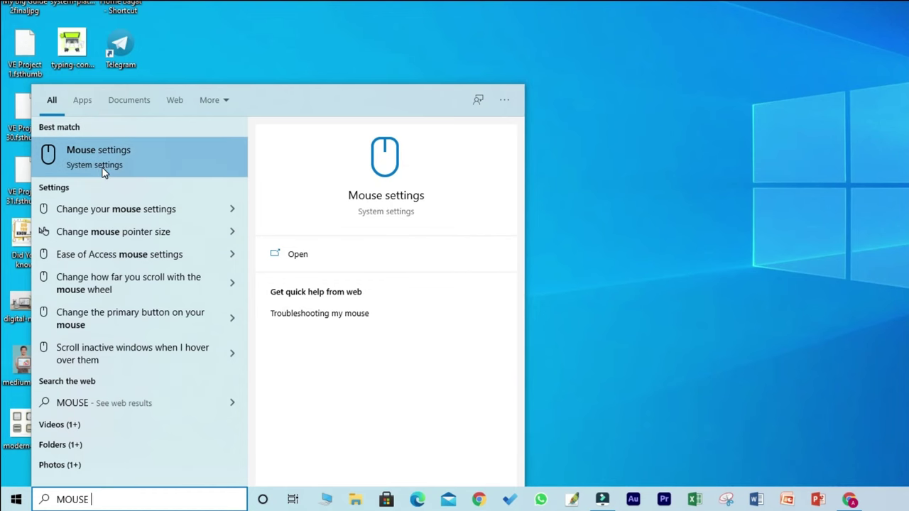
left_click(104, 172)
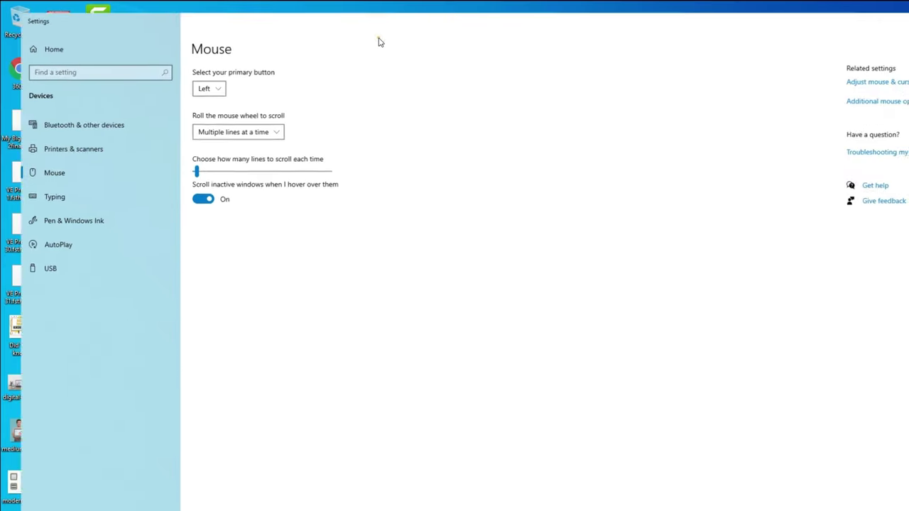
left_click(380, 42)
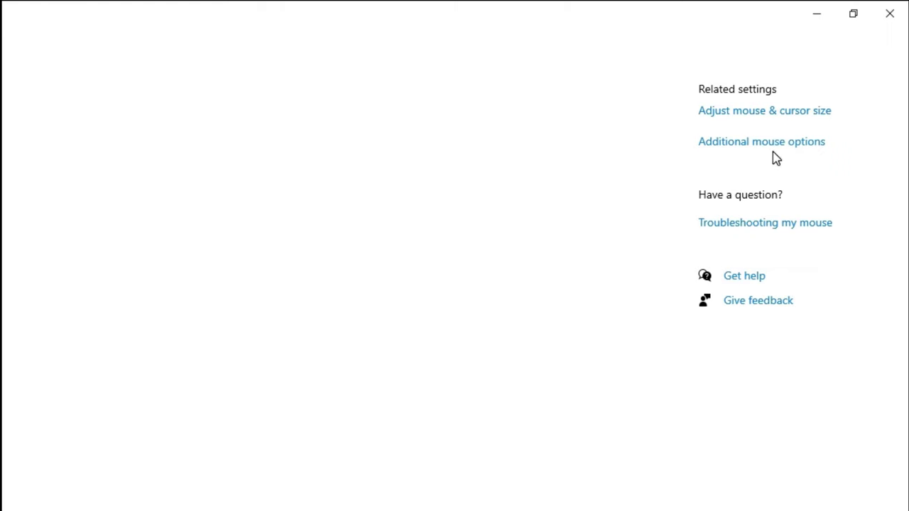
left_click(777, 149)
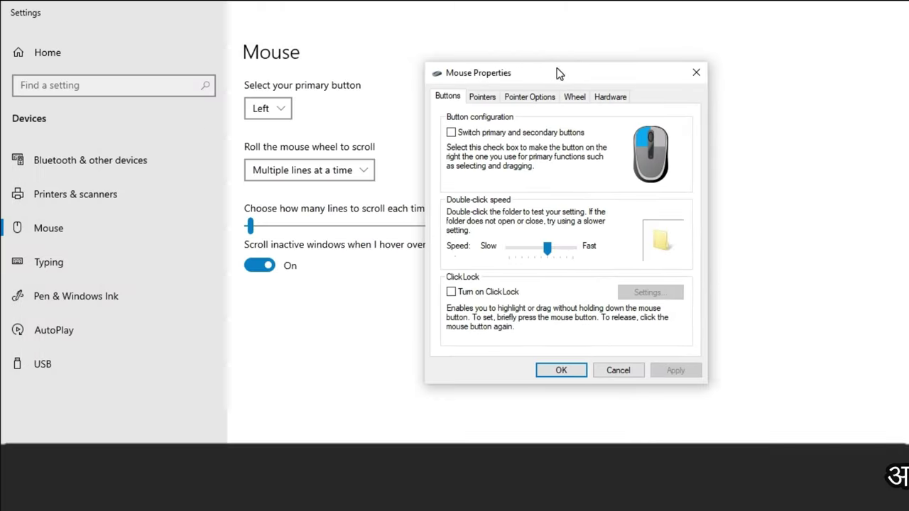
Step: Change the pointer scheme to Magnified (system scheme) and apply it
left_click(482, 103)
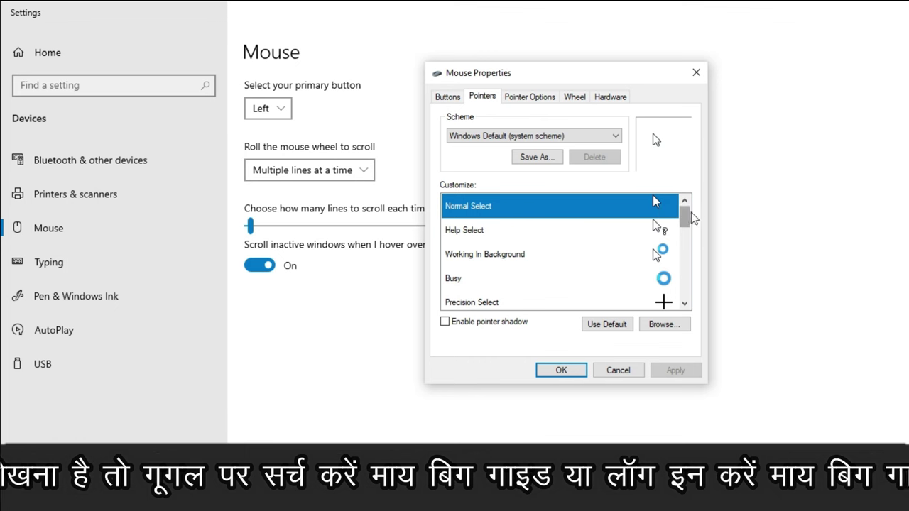
left_click_drag(685, 213, 690, 246)
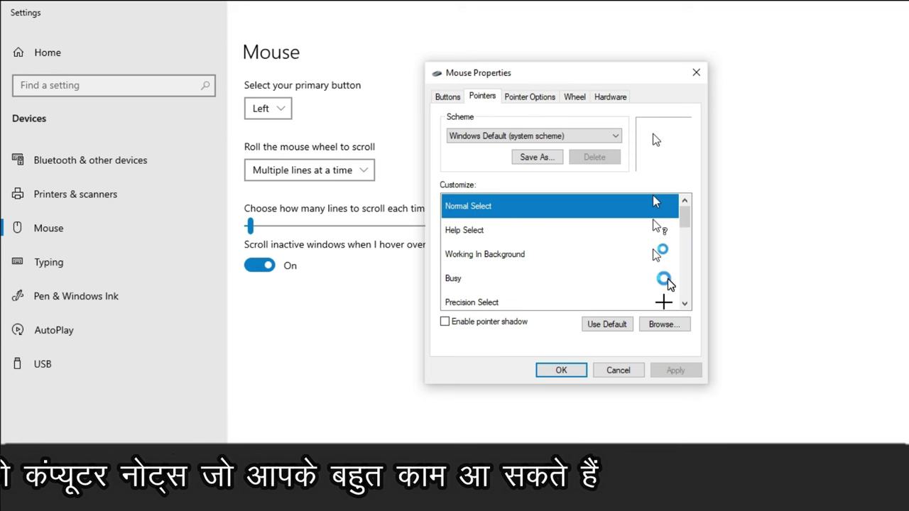
left_click(610, 139)
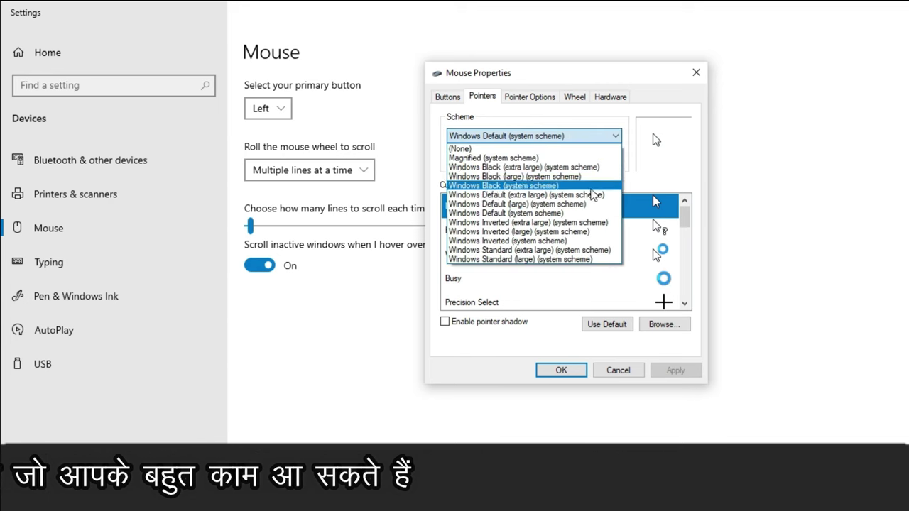
left_click(539, 157)
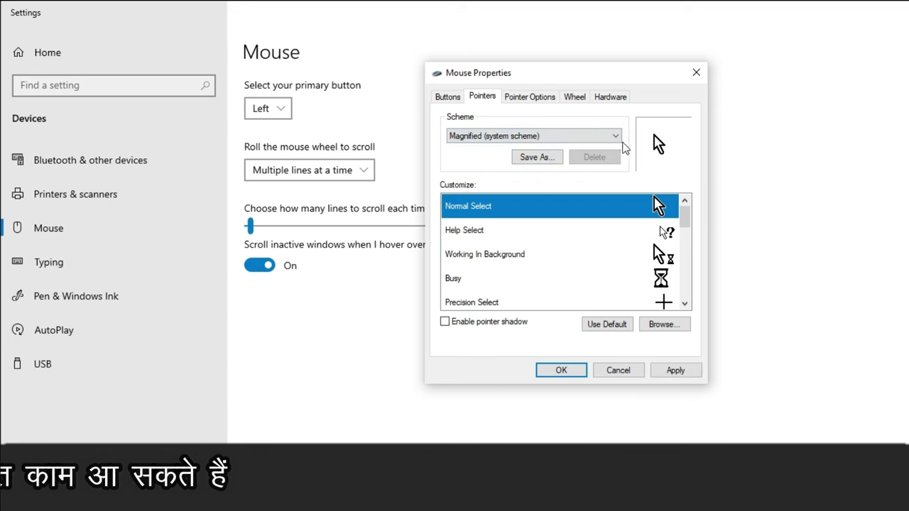
left_click(616, 138)
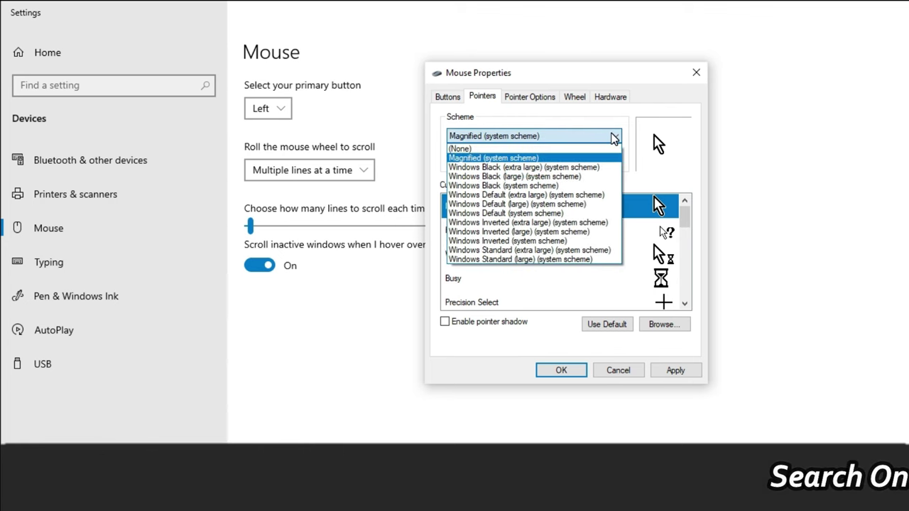
left_click(523, 158)
left_click(675, 370)
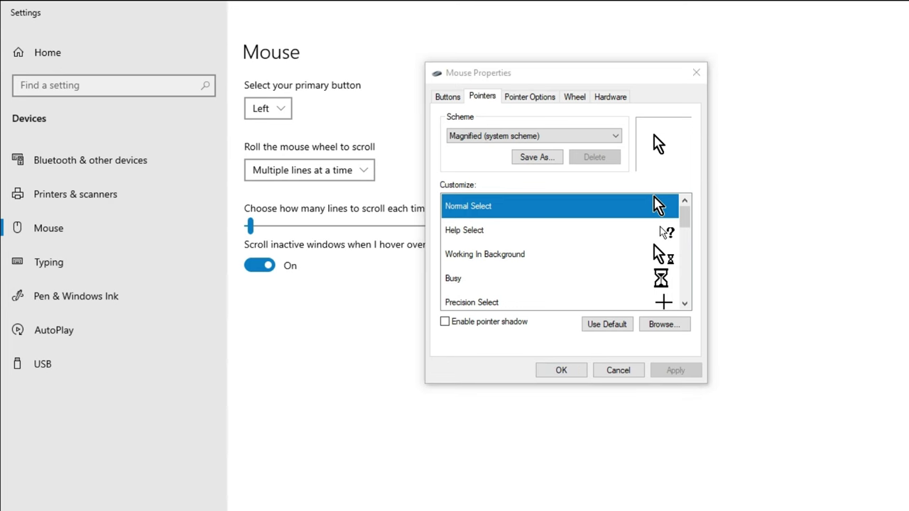
Step: Download the Highlight Set cursors from the cursor gallery web page
left_click_drag(385, 108, 244, 86)
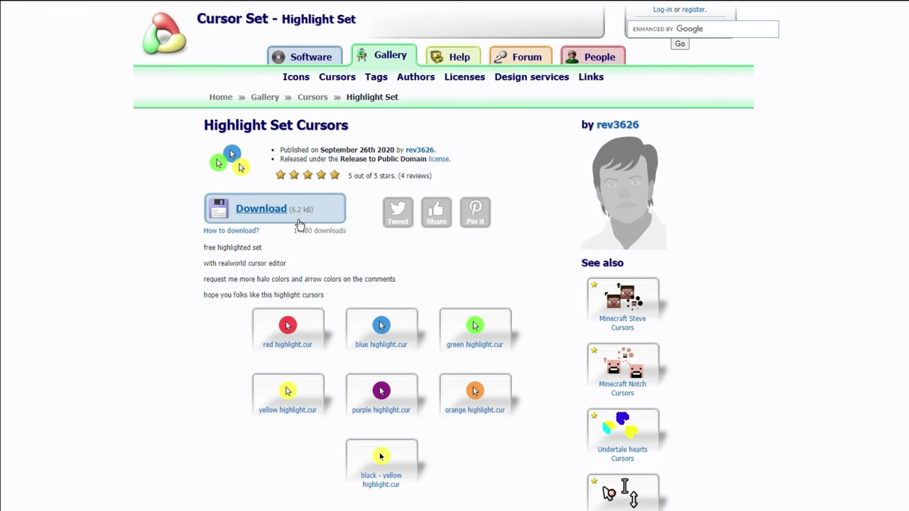
scroll(296, 226, "down", 1)
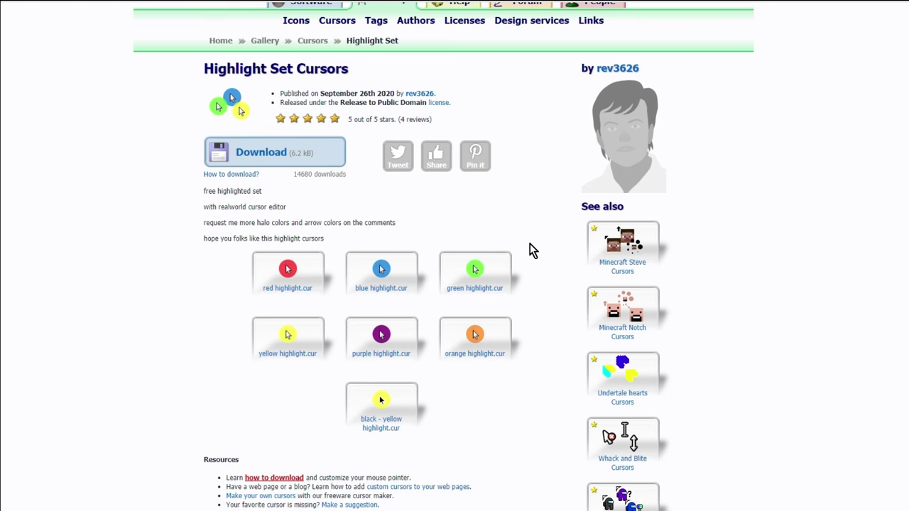
left_click(266, 158)
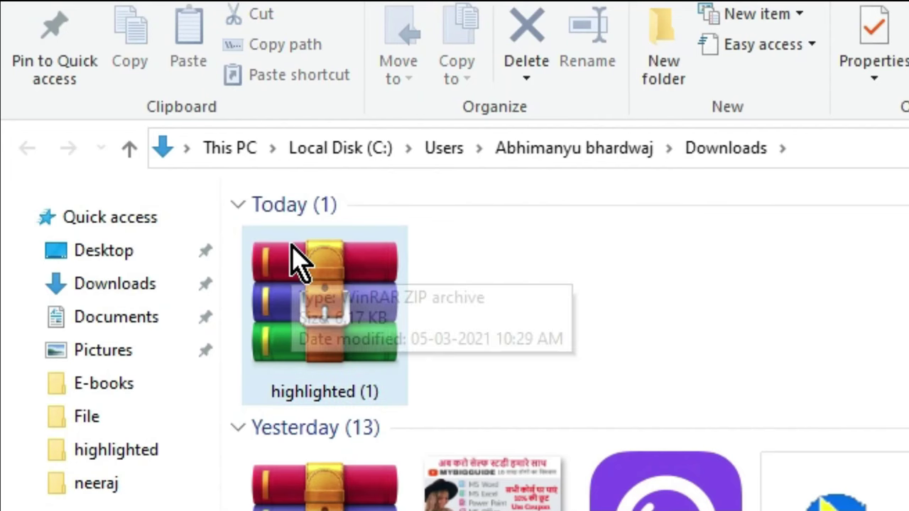
Step: Extract the downloaded archive into its own "highlighted (1)" folder, and open that folder with enlarged file icons
right_click(289, 264)
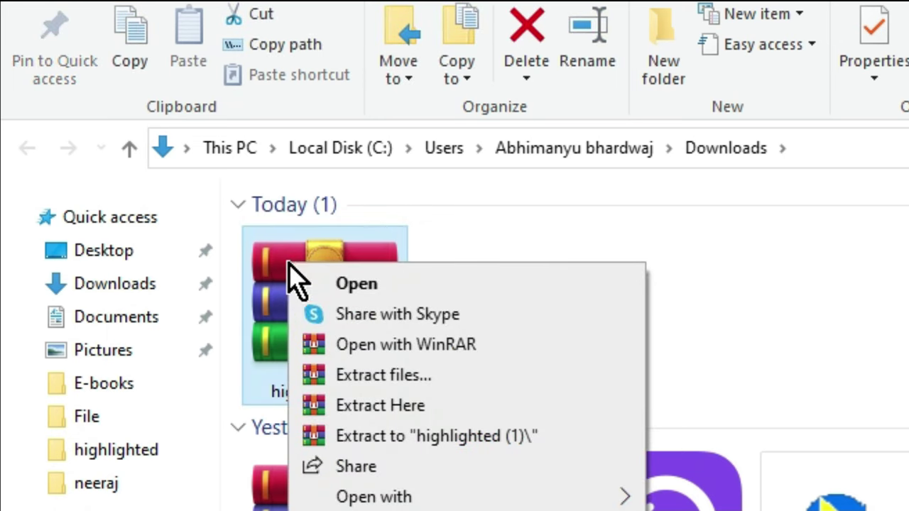
left_click(474, 436)
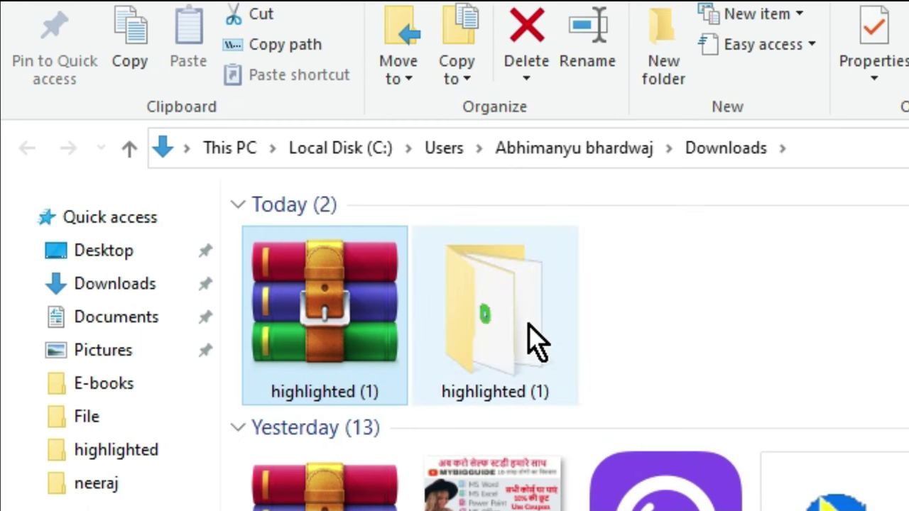
double_click(535, 305)
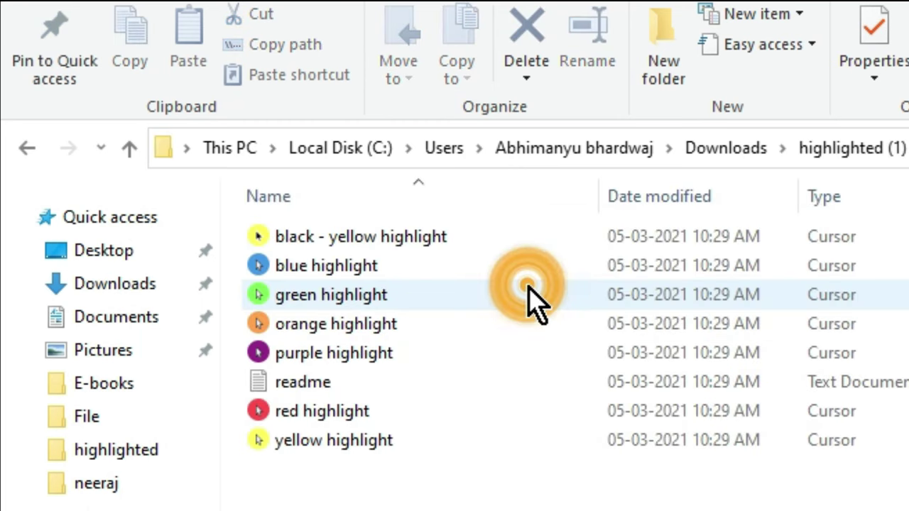
scroll(564, 334, "up", 5, "ctrl")
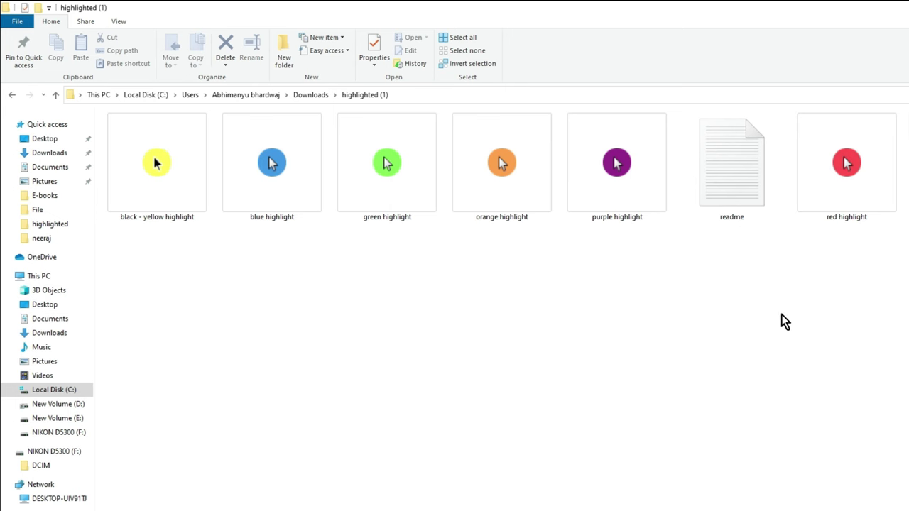
Step: Examine the red, purple and orange highlight cursor files and the full path of their folder
left_click(852, 179)
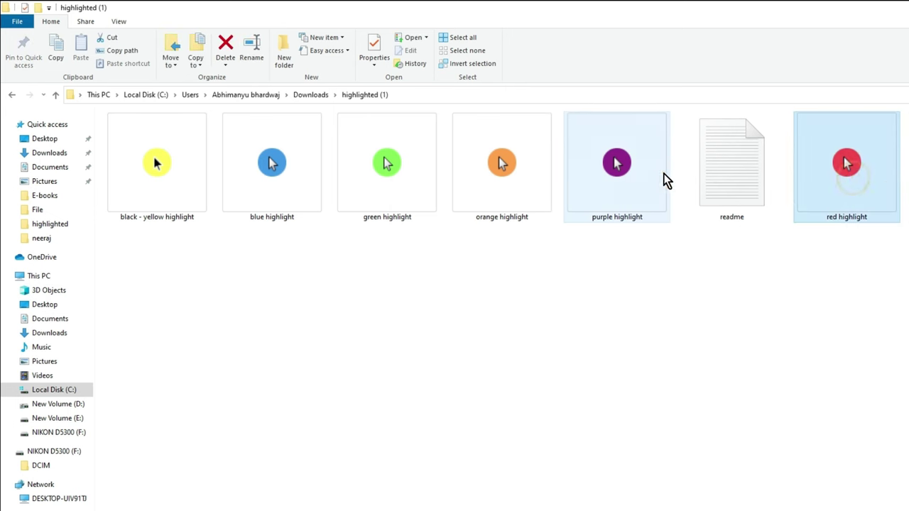
left_click(651, 171)
left_click(511, 169)
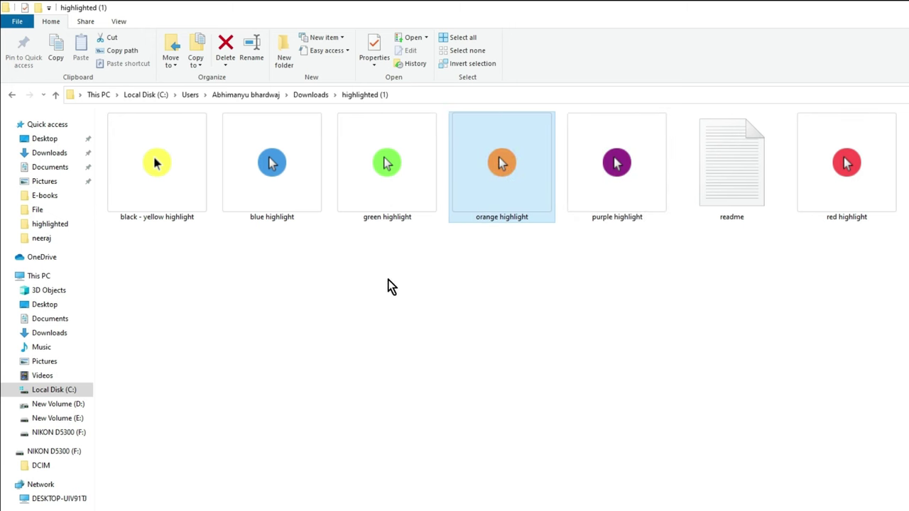
left_click(400, 97)
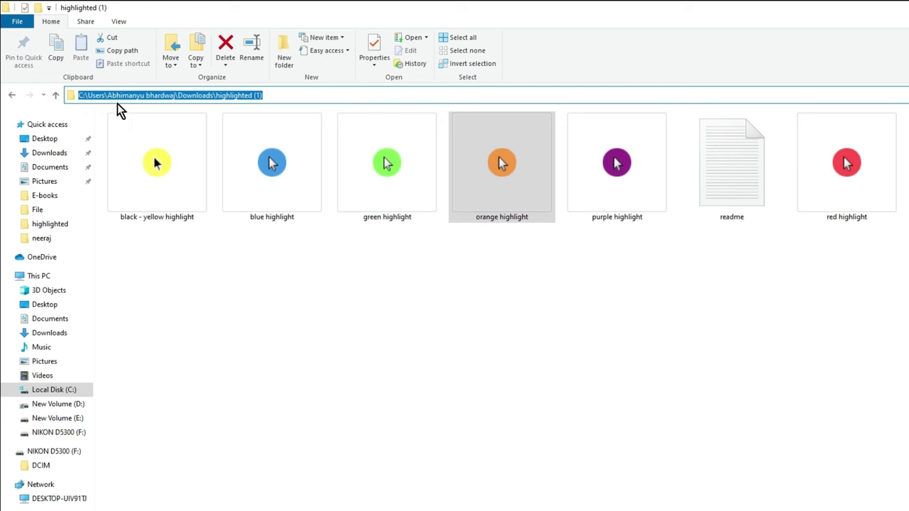
left_click(289, 96)
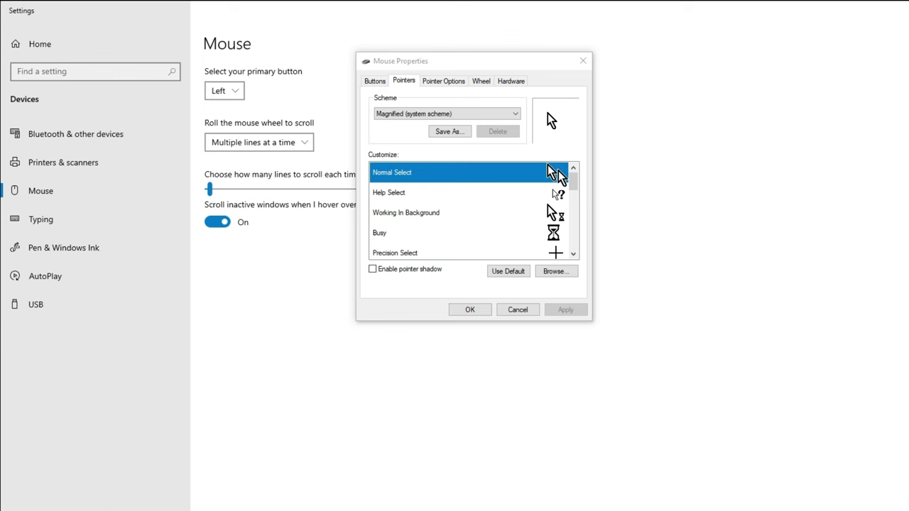
Step: Browse for a new Normal Select pointer in the "highlighted (1)" folder inside Downloads
left_click(410, 174)
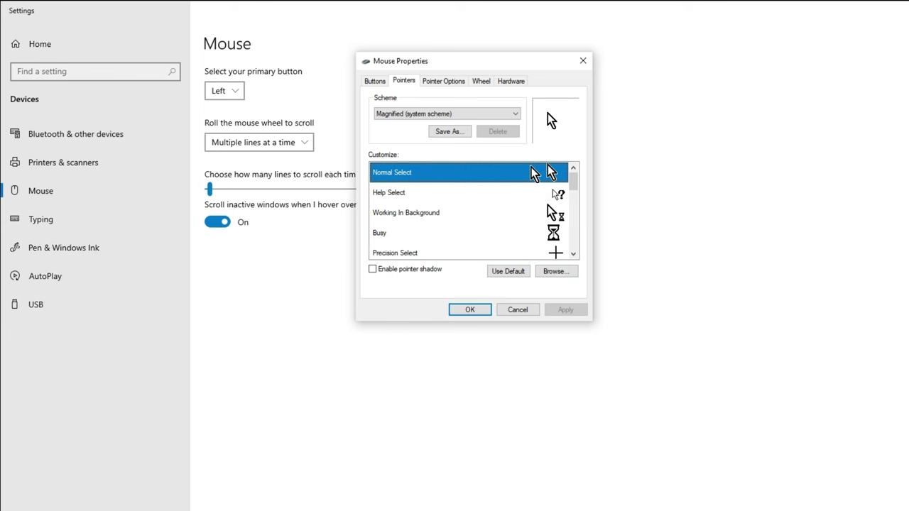
left_click(560, 276)
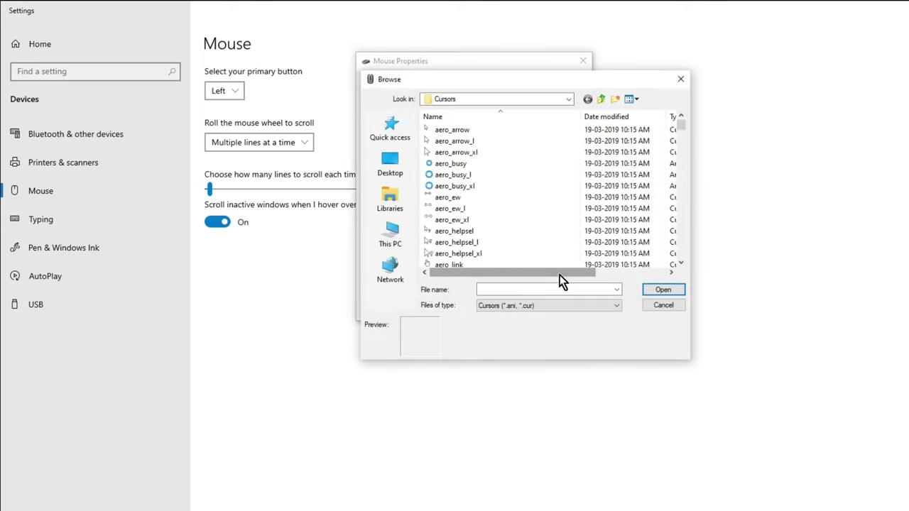
left_click(391, 171)
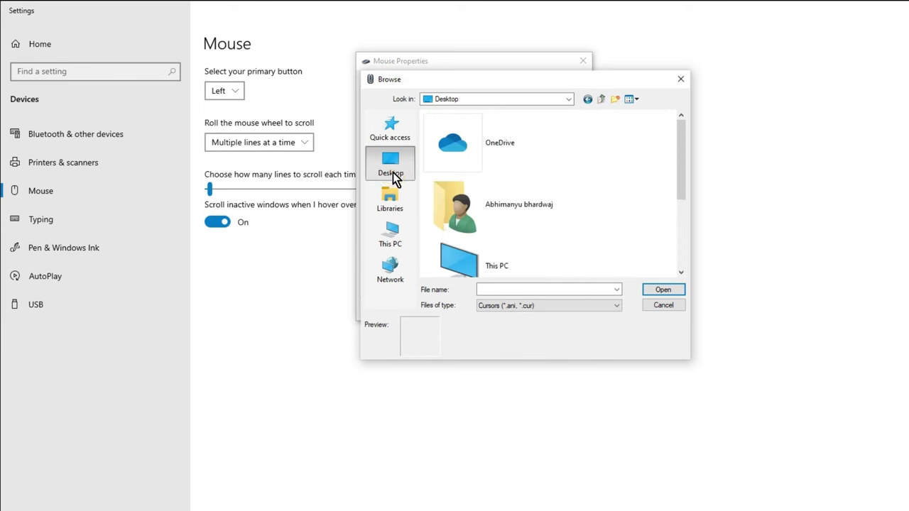
left_click_drag(685, 168, 681, 213)
double_click(506, 174)
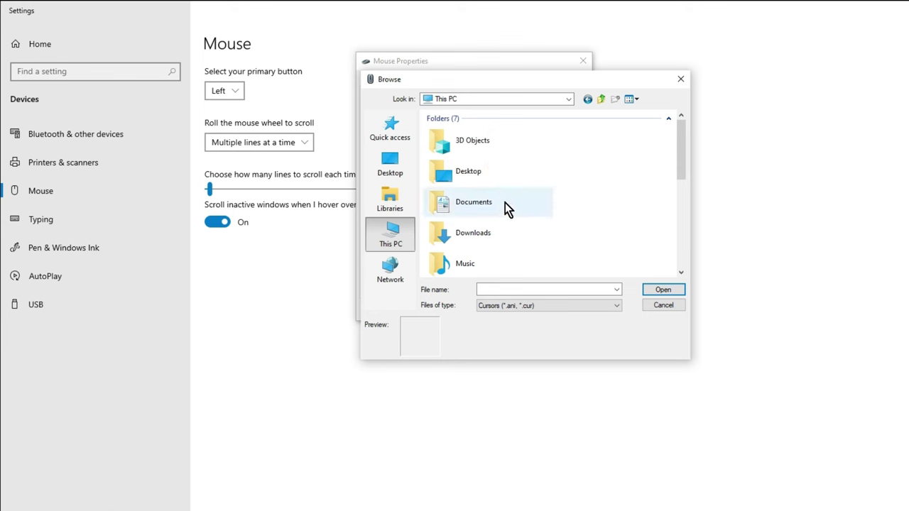
double_click(496, 236)
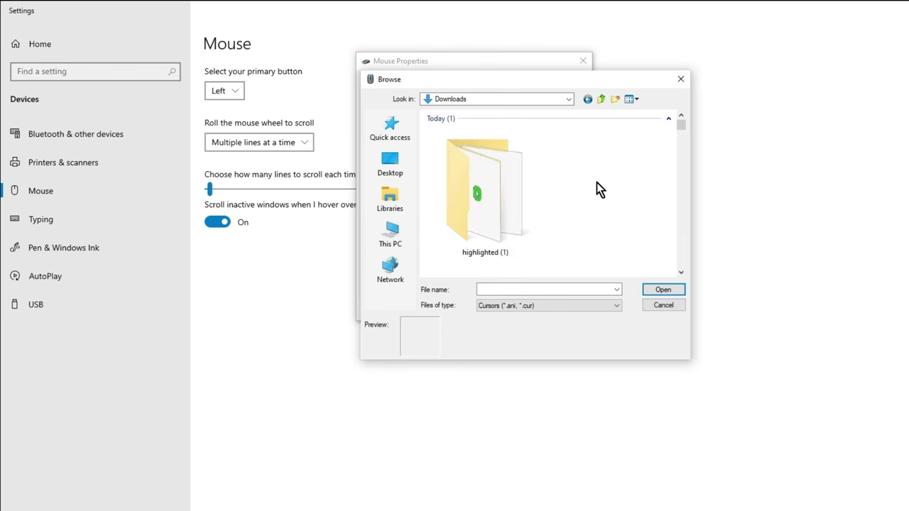
double_click(506, 181)
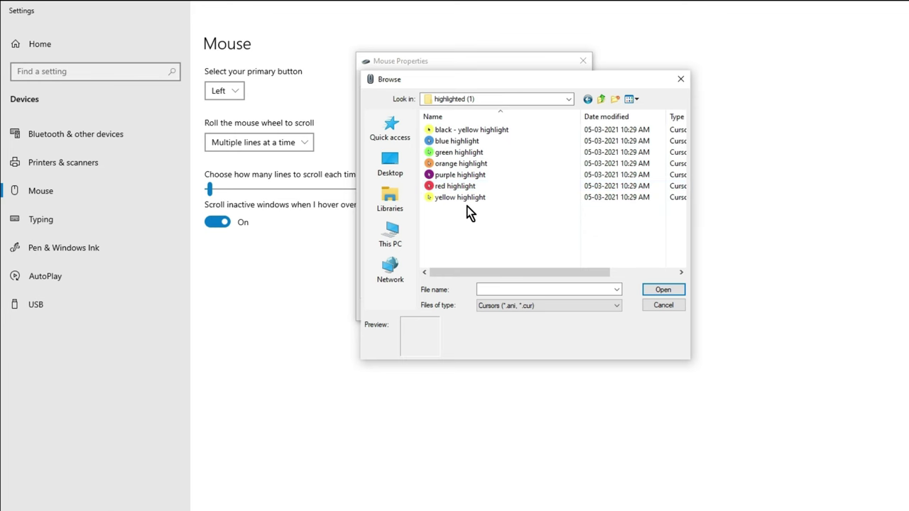
Step: Assign the "red highlight" cursor to Normal Select and apply the change
left_click(446, 188)
left_click(663, 287)
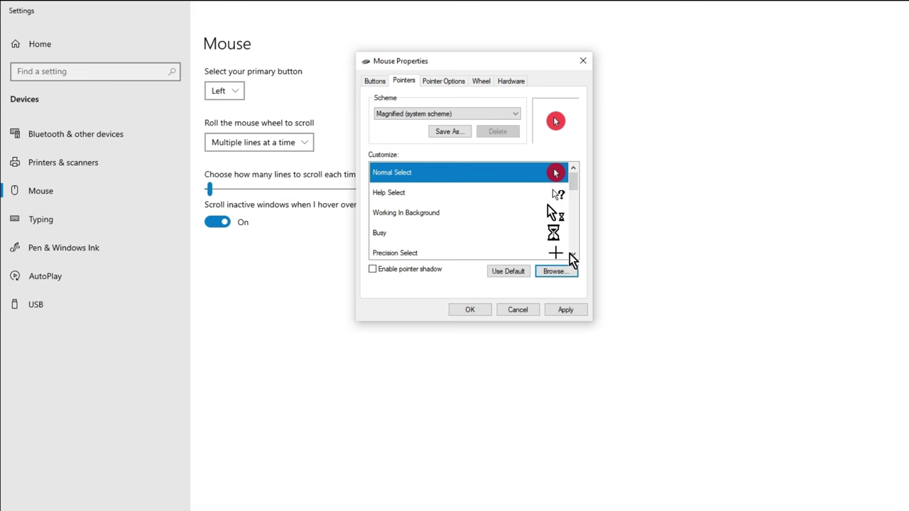
left_click(579, 314)
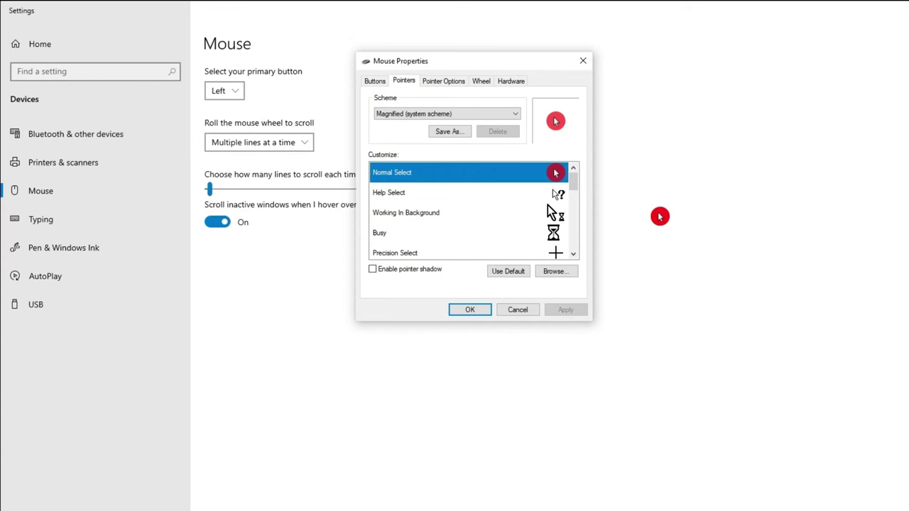
Step: Reset the pointer scheme to (None) and apply it
left_click(505, 117)
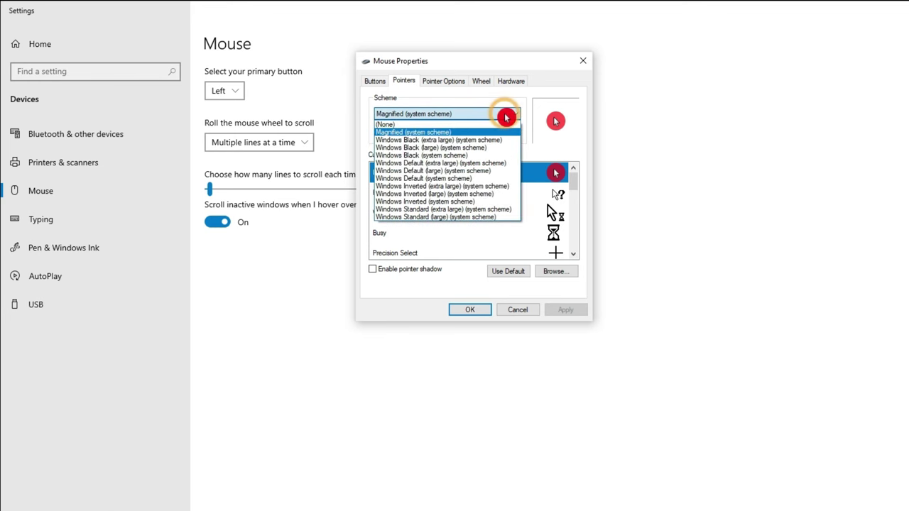
left_click(391, 126)
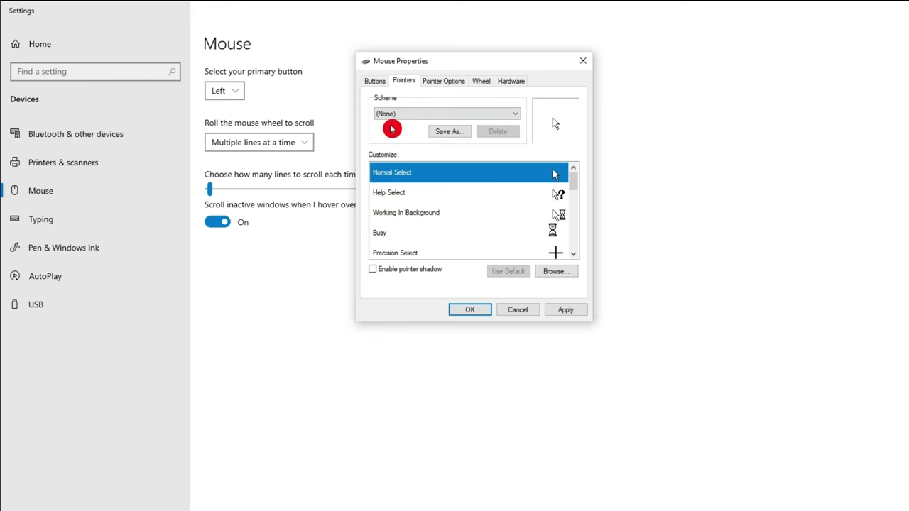
left_click(562, 310)
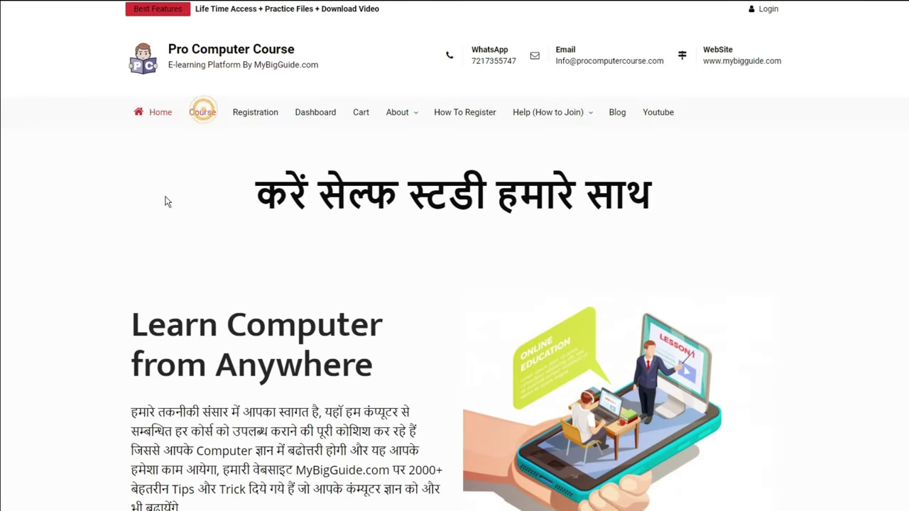
scroll(83, 248, "down", 3)
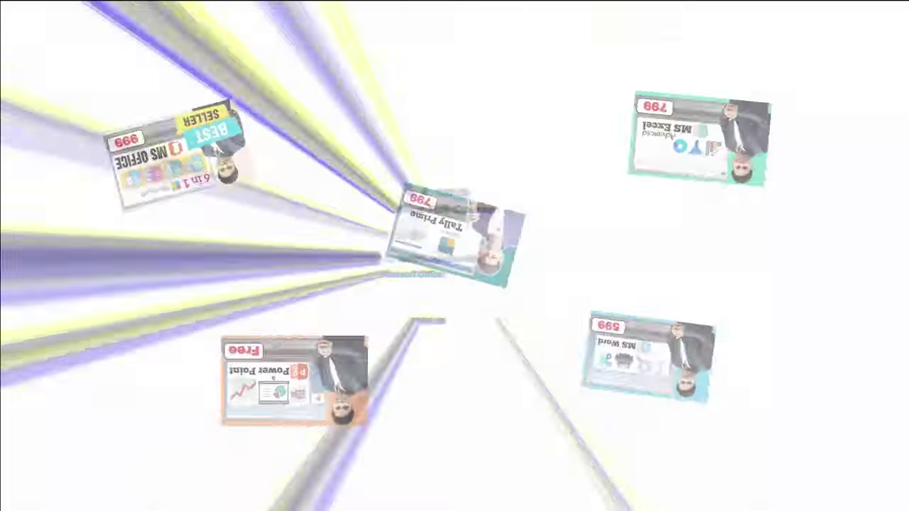